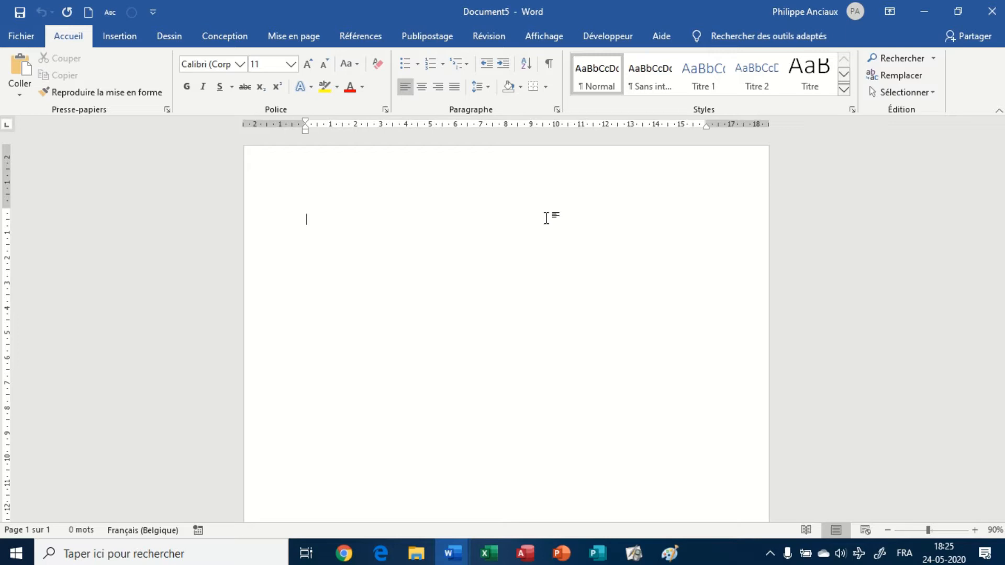
# Open the page header and enter INTRODUCTION as centred text.
pyautogui.doubleClick(384, 179)
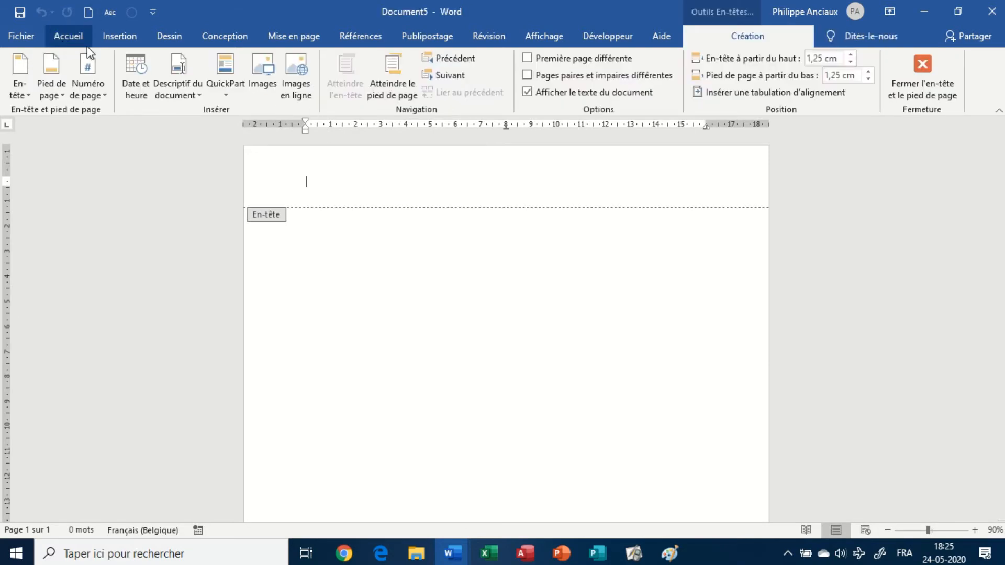
pyautogui.press('Tab')
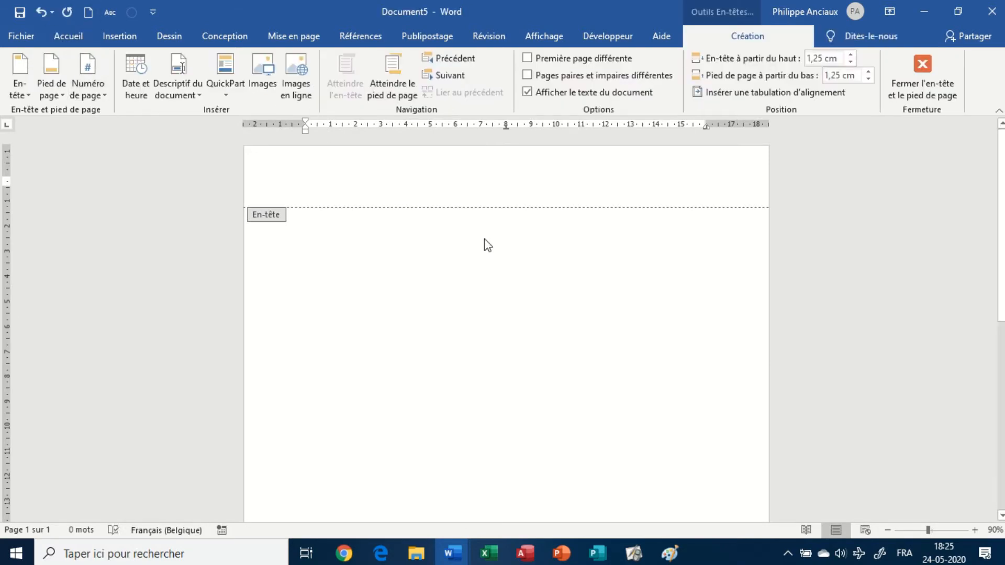
pyautogui.write('INTRO')
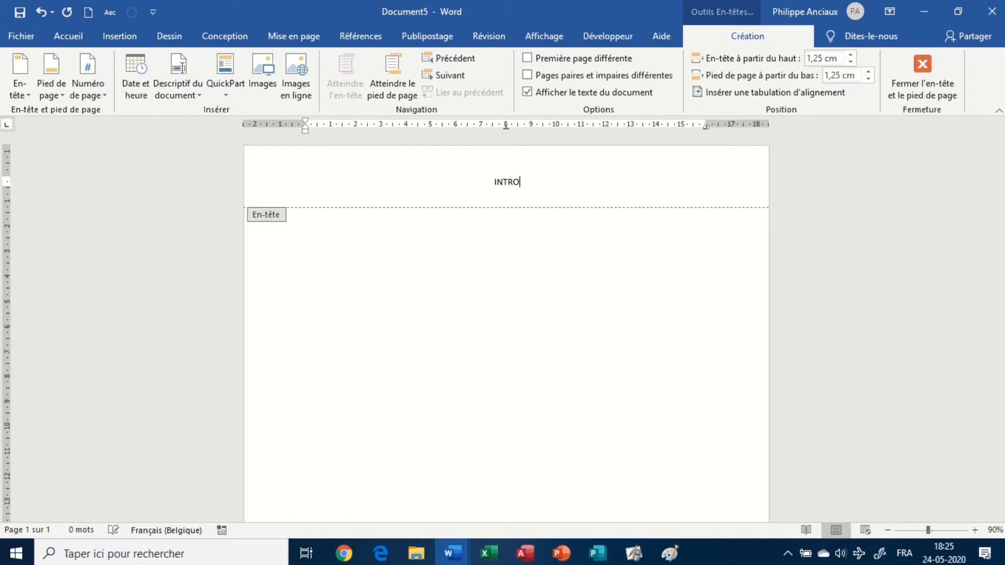
pyautogui.write('DUCTION')
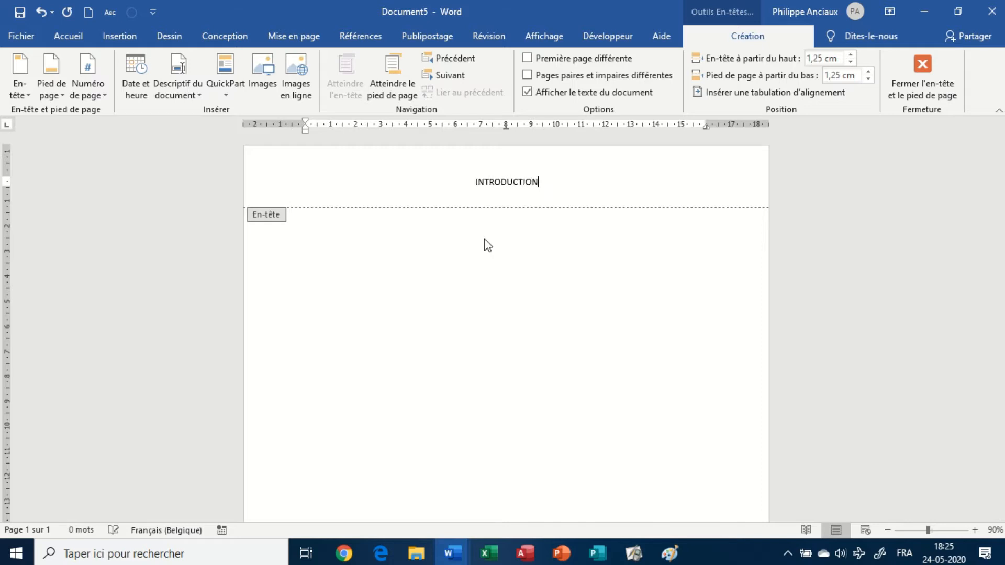
# Format the header text INTRODUCTION as bold 18 pt and return to the document body.
pyautogui.doubleClick(507, 181)
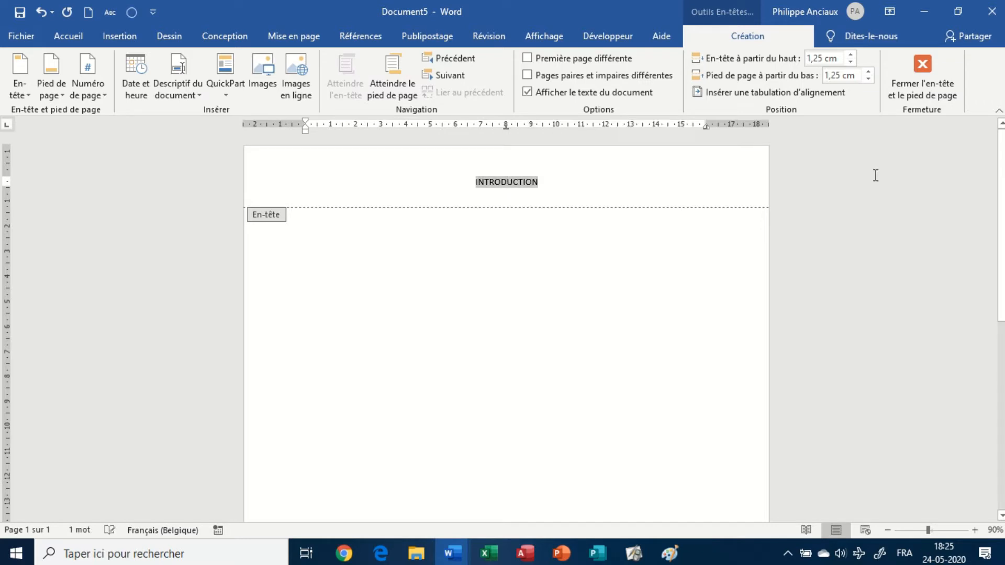
pyautogui.hotkey('ctrl', 'shift', '>')
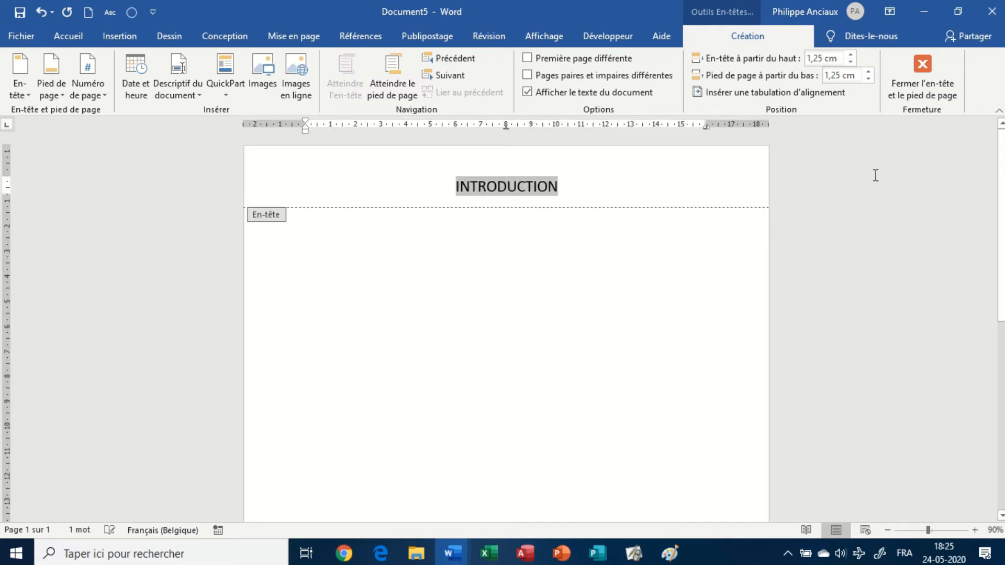
pyautogui.hotkey('ctrl', 'g')
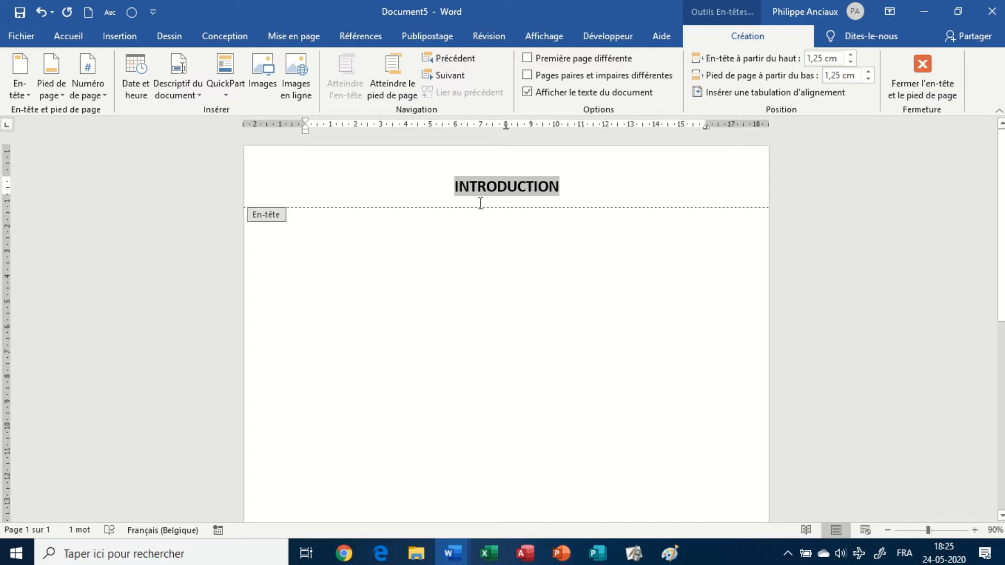
pyautogui.doubleClick(342, 257)
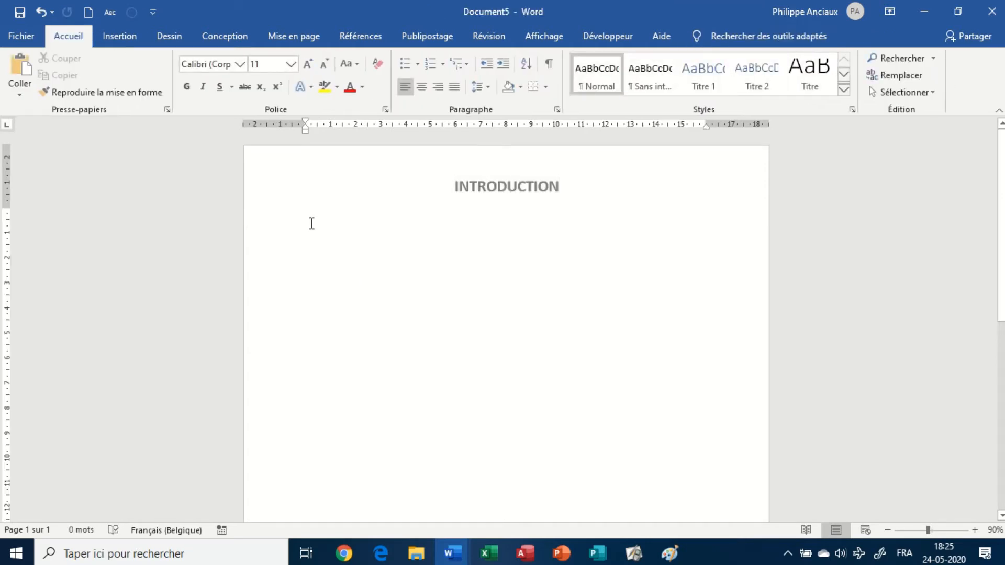
# Insert a next-page section break (Page suivante) on page 1 to start a second section.
pyautogui.scroll(-1, 353, 262)
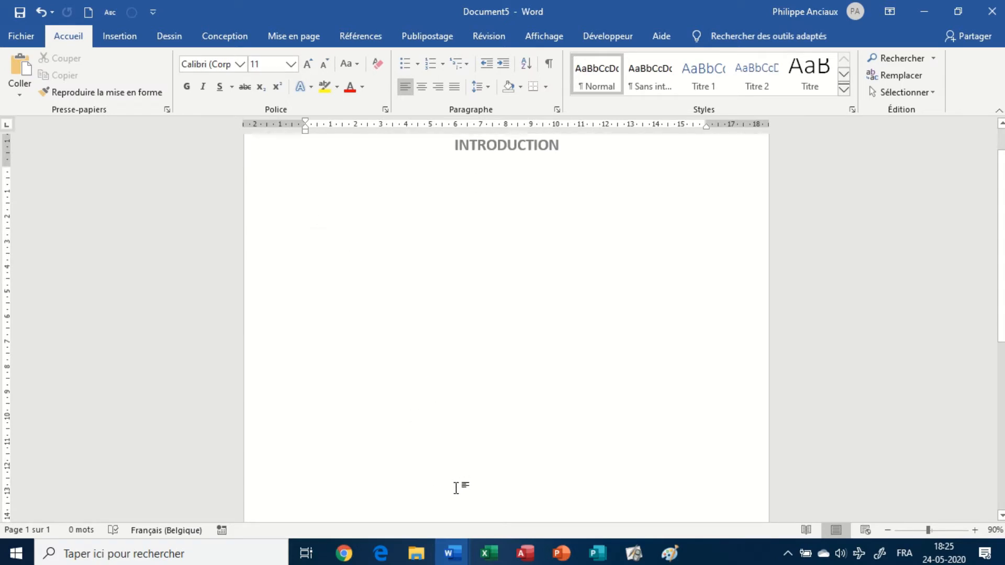
pyautogui.scroll(1, 458, 477)
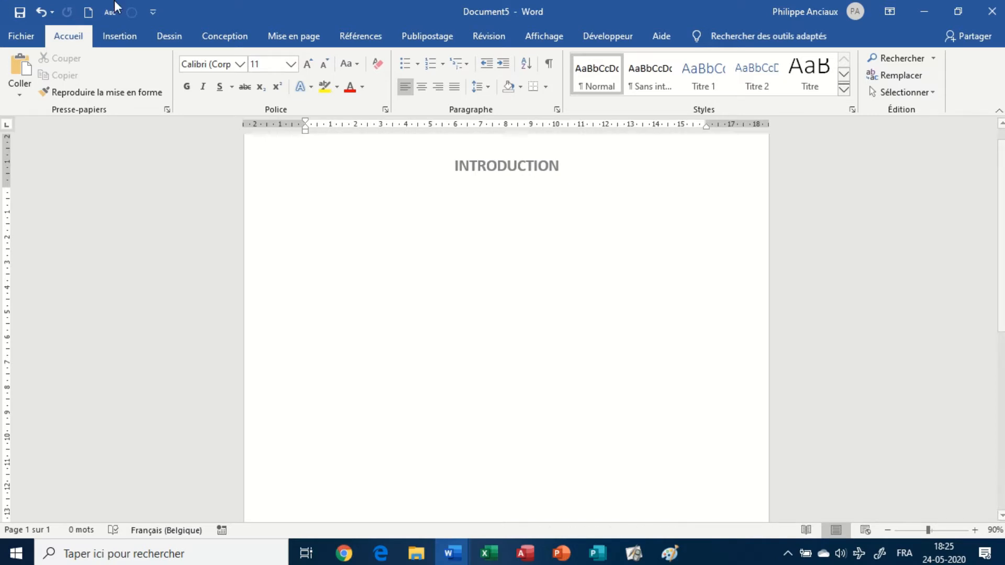
pyautogui.click(289, 35)
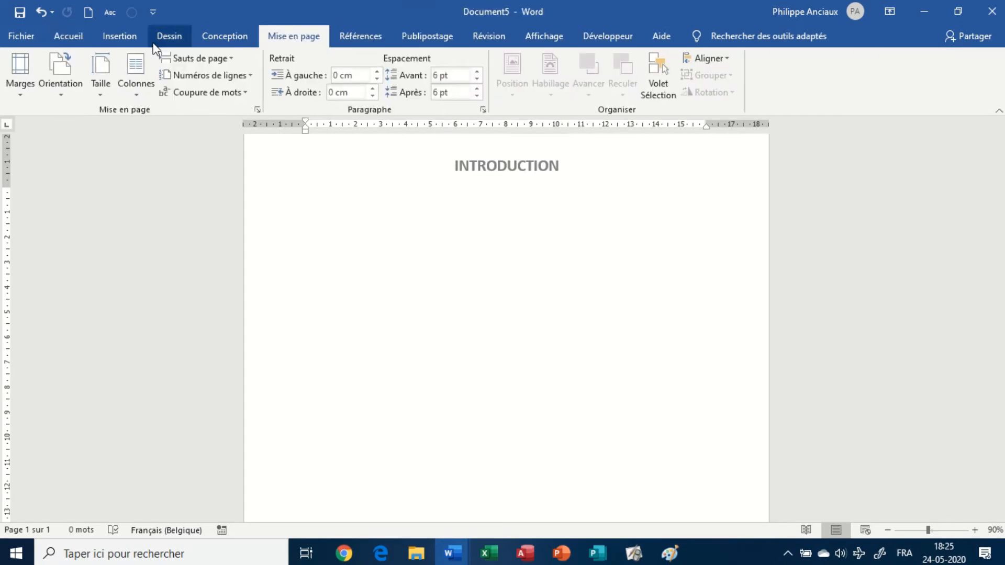
pyautogui.click(228, 60)
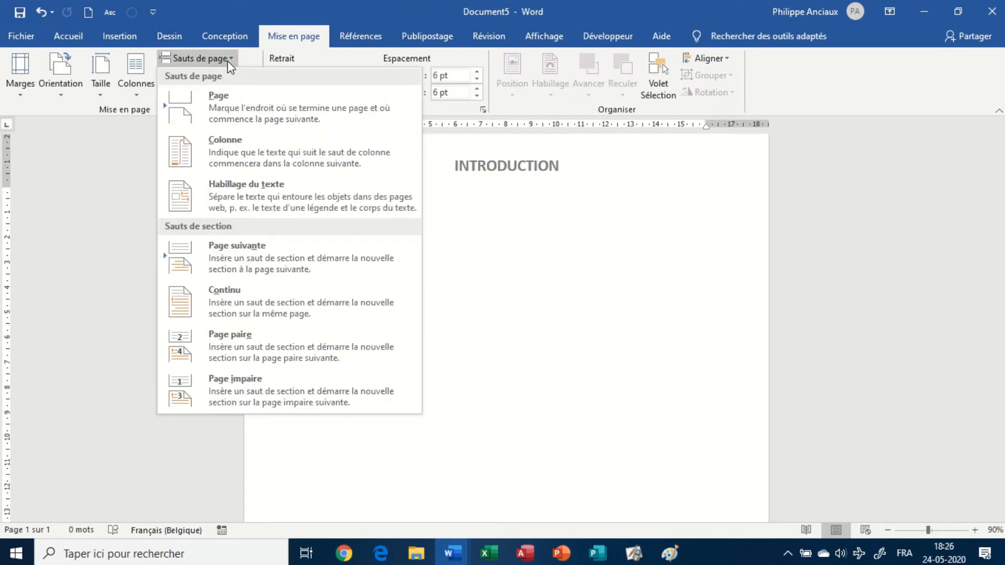
pyautogui.click(253, 261)
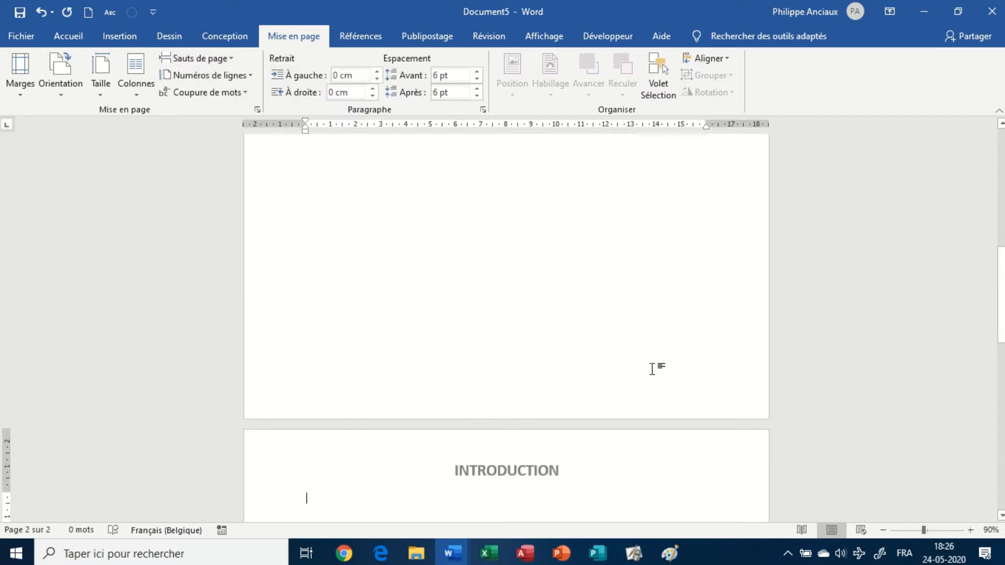
# Unlink the section 2 header from the previous section, replace its text with DEVELOPPEMENT and return to the body.
pyautogui.moveTo(1001, 293); pyautogui.dragTo(984, 145)
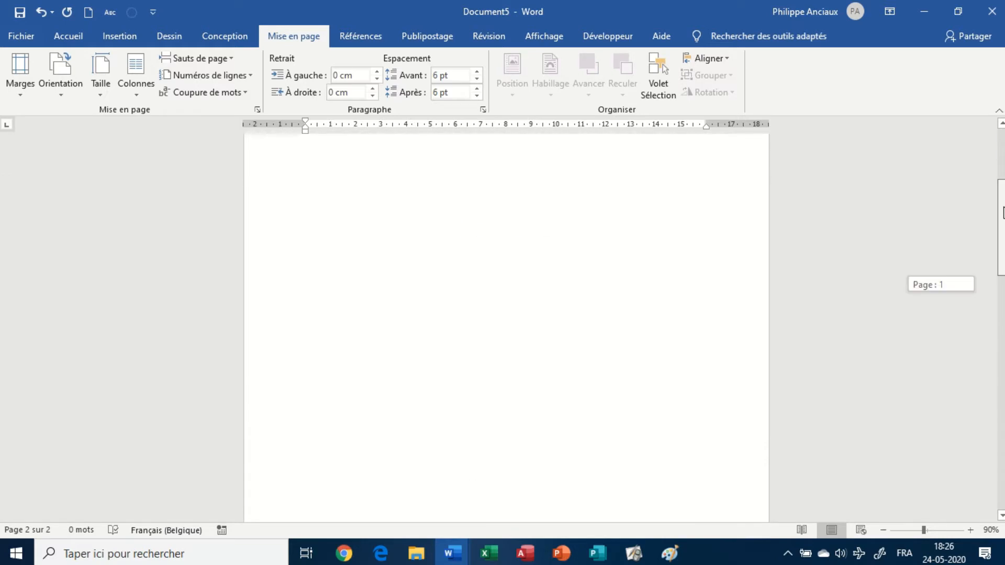
pyautogui.moveTo(1003, 207); pyautogui.dragTo(1002, 406)
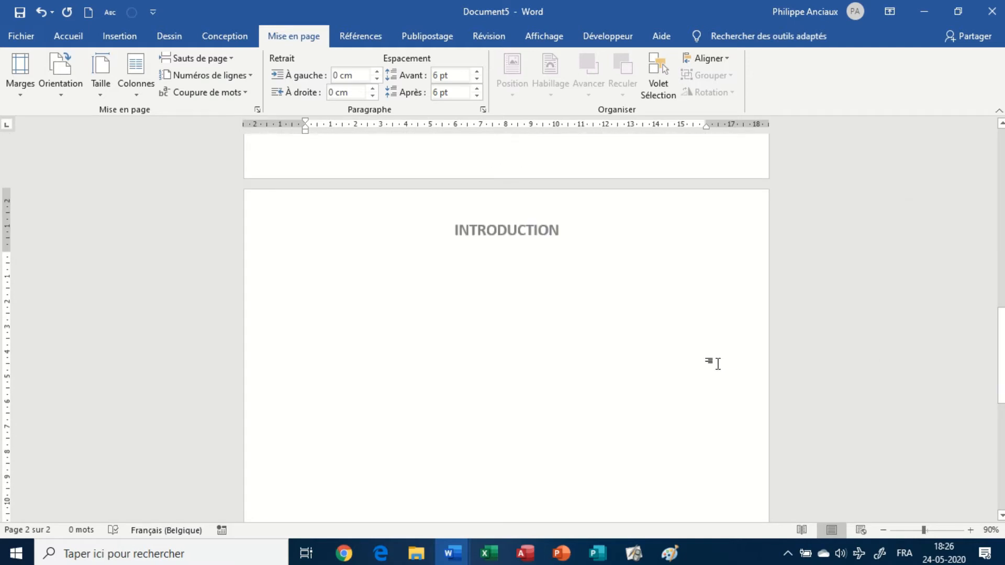
pyautogui.doubleClick(525, 229)
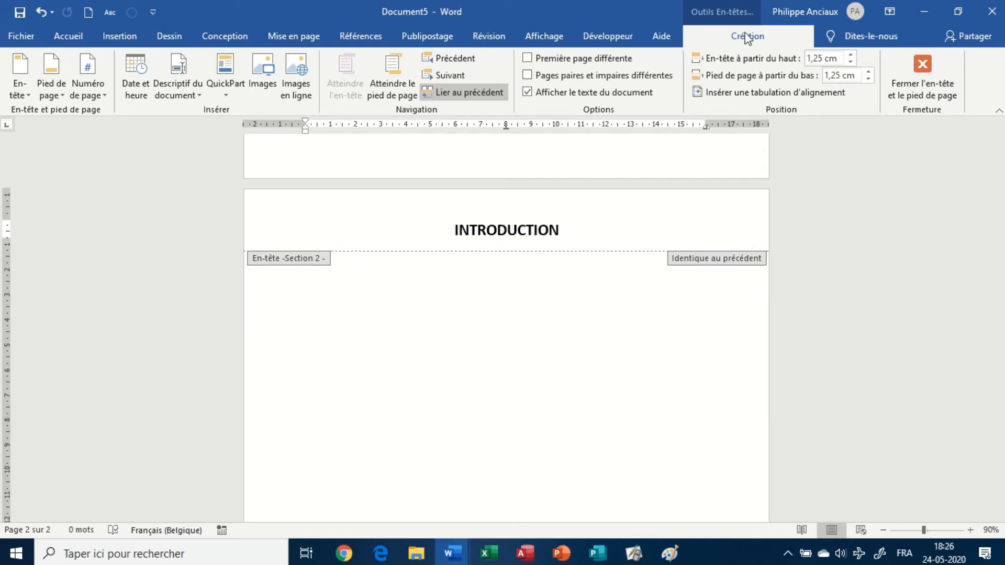
pyautogui.click(448, 94)
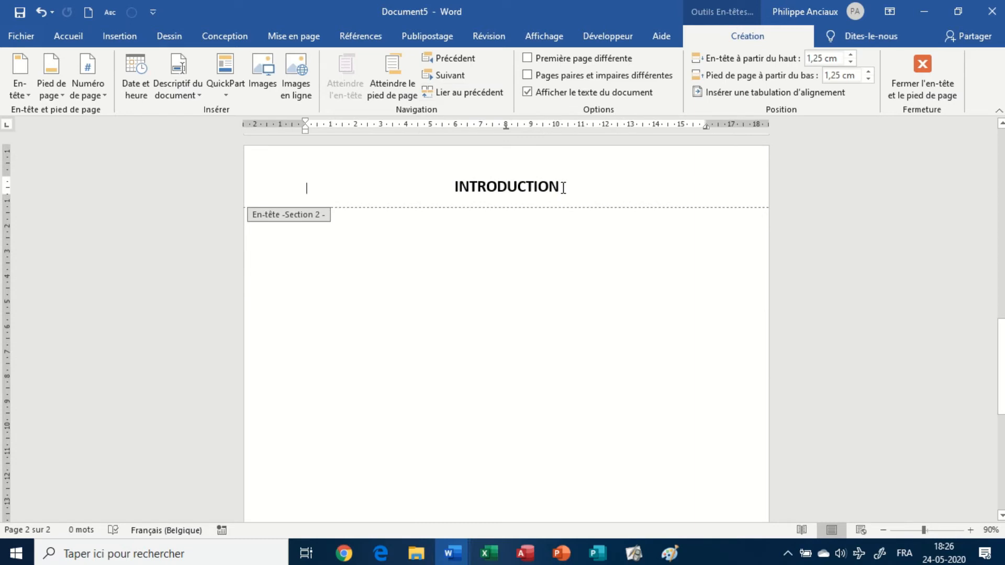
pyautogui.moveTo(563, 187); pyautogui.dragTo(458, 185)
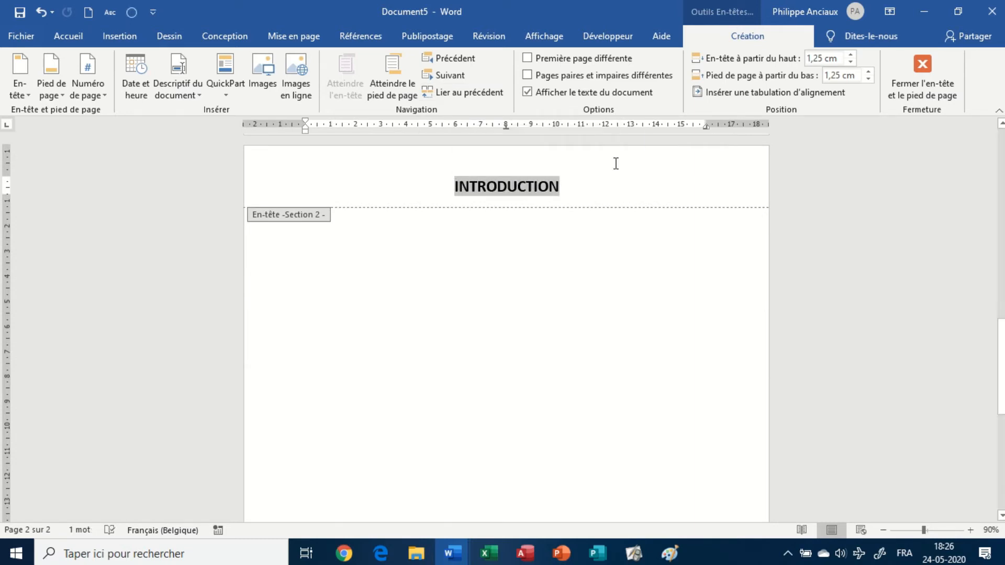
pyautogui.write('DEVELOP')
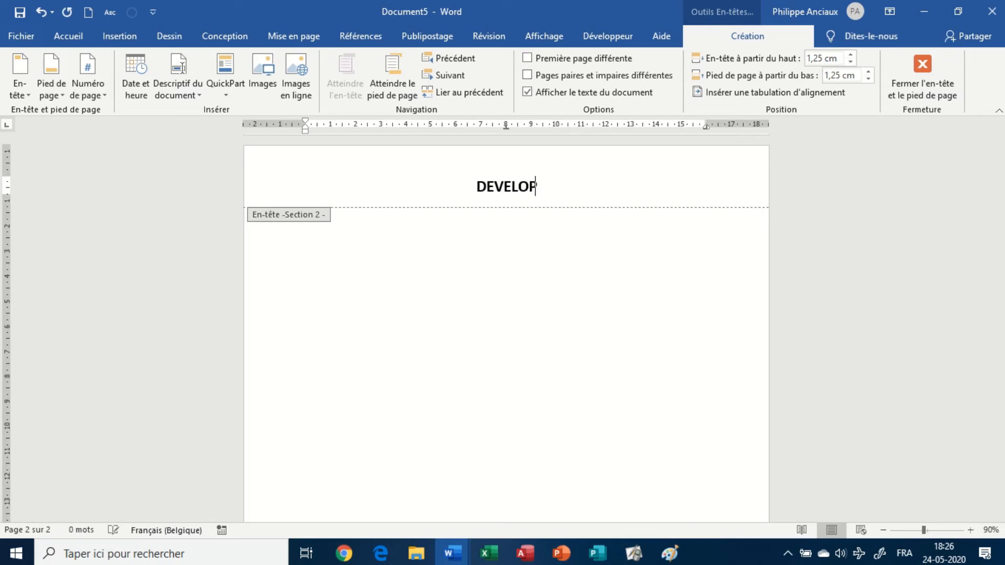
pyautogui.write('PEMENT')
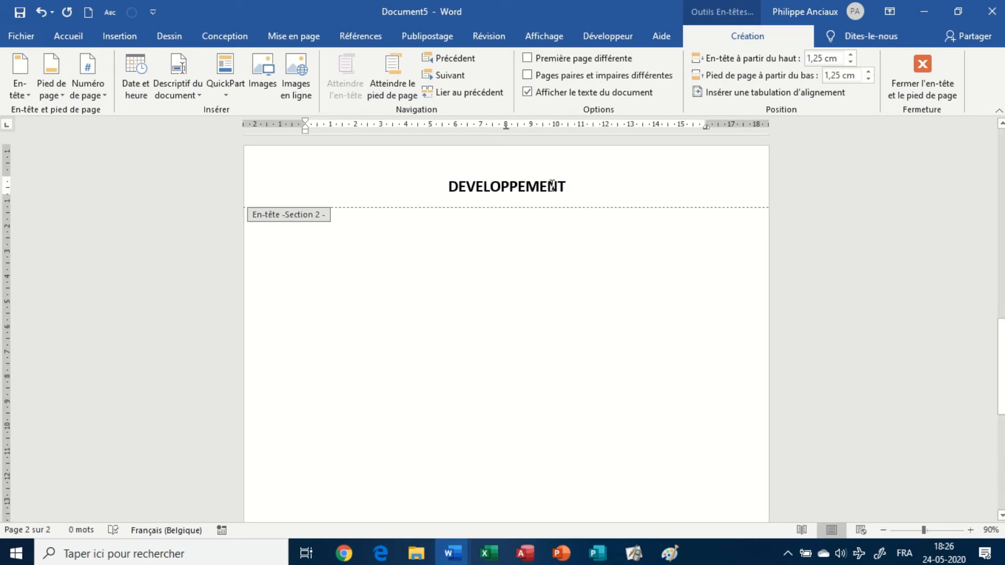
pyautogui.doubleClick(417, 259)
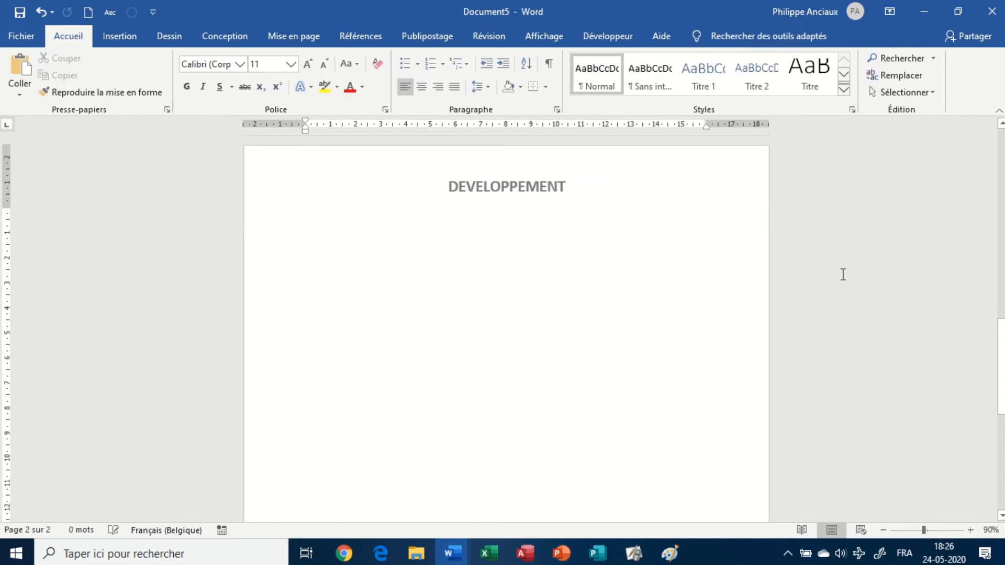
# Add seven page breaks from page 2 onward to extend the second section.
pyautogui.moveTo(1000, 352)
pyautogui.mouseDown()
pyautogui.moveTo(1001, 161)
pyautogui.moveTo(1001, 340)
pyautogui.mouseUp()
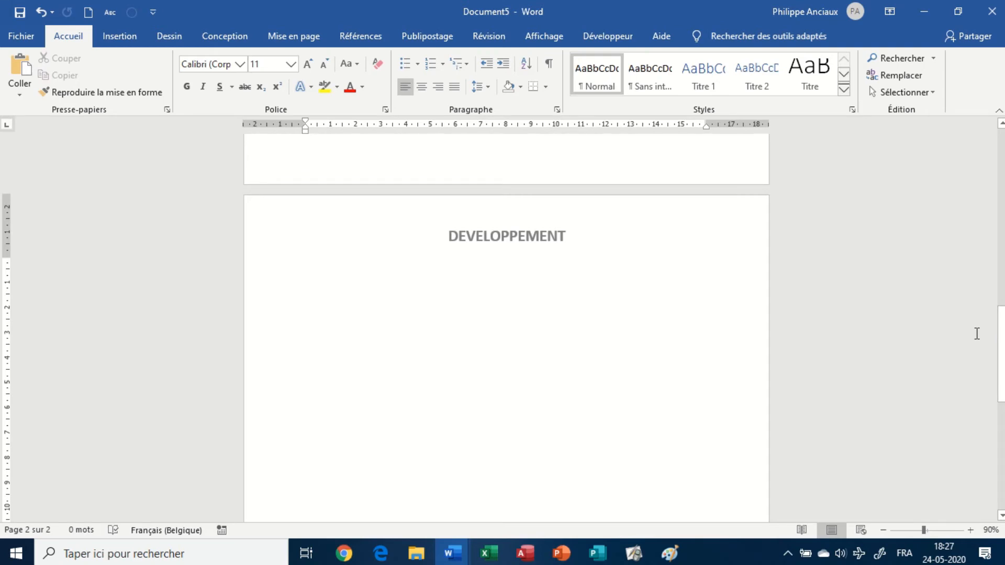
pyautogui.hotkey('ctrl', 'Return')
pyautogui.hotkey('ctrl', 'Return')
pyautogui.hotkey('ctrl', 'Return')
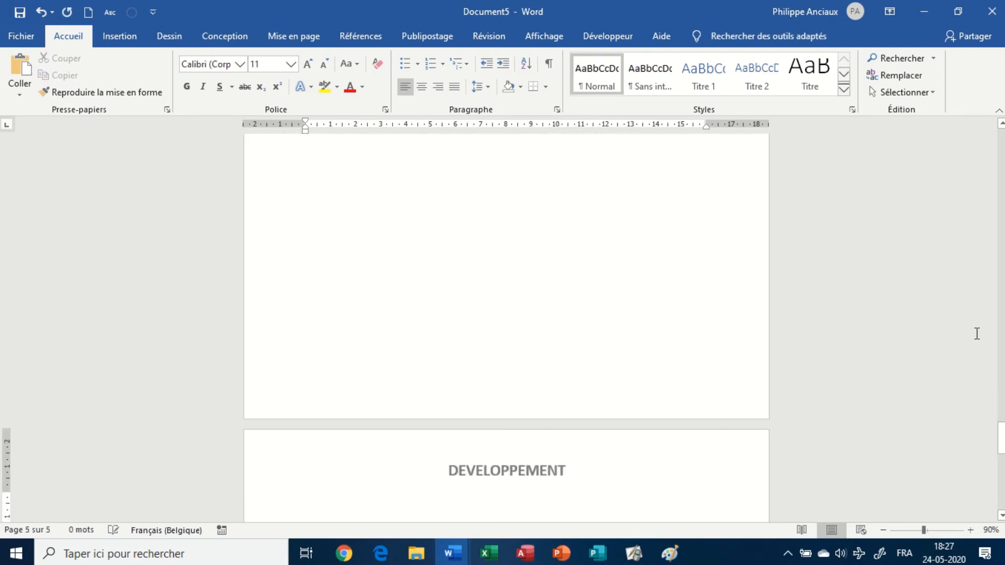
pyautogui.hotkey('ctrl', 'Return')
pyautogui.hotkey('ctrl', 'Return')
pyautogui.hotkey('ctrl', 'Return')
pyautogui.hotkey('ctrl', 'Return')
# Insert a next-page section break (Page suivante) at the end of the document to start a third section.
pyautogui.scroll(-3, 660, 306)
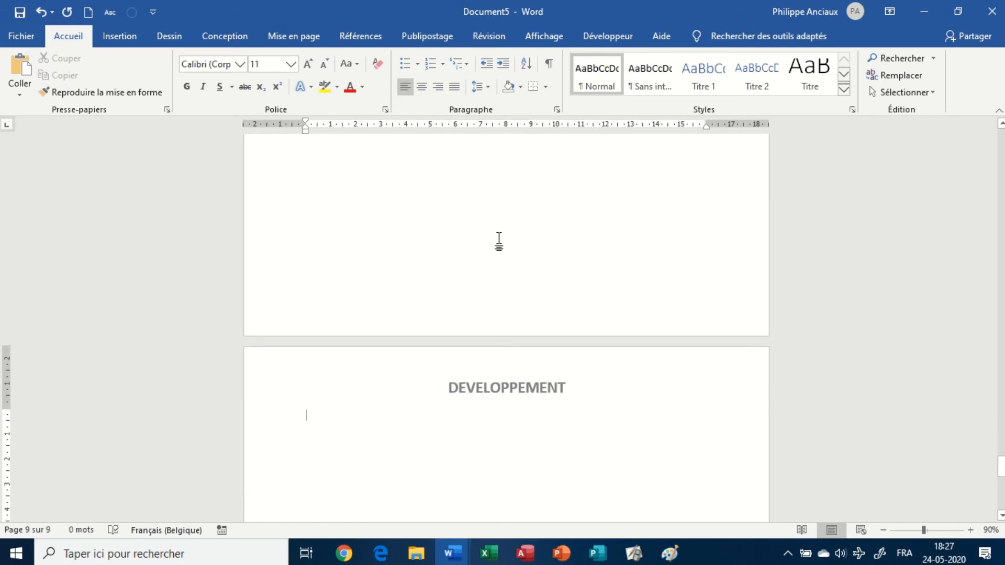
pyautogui.click(295, 40)
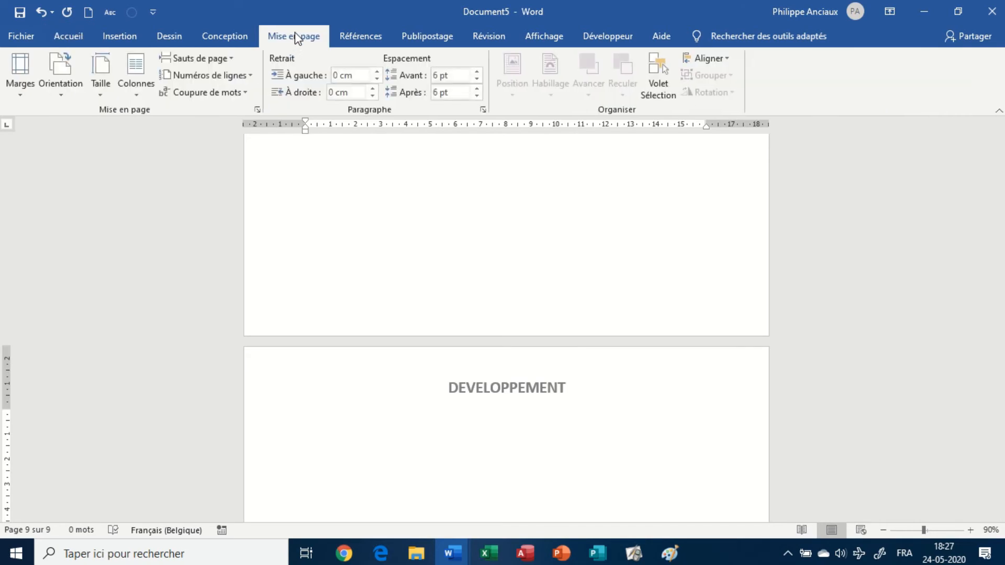
pyautogui.click(228, 58)
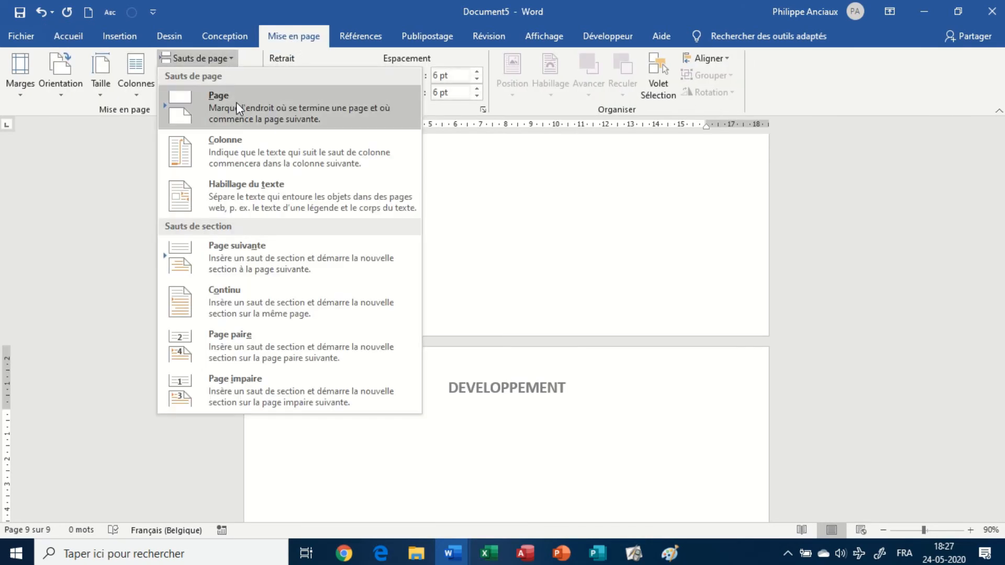
pyautogui.click(442, 417)
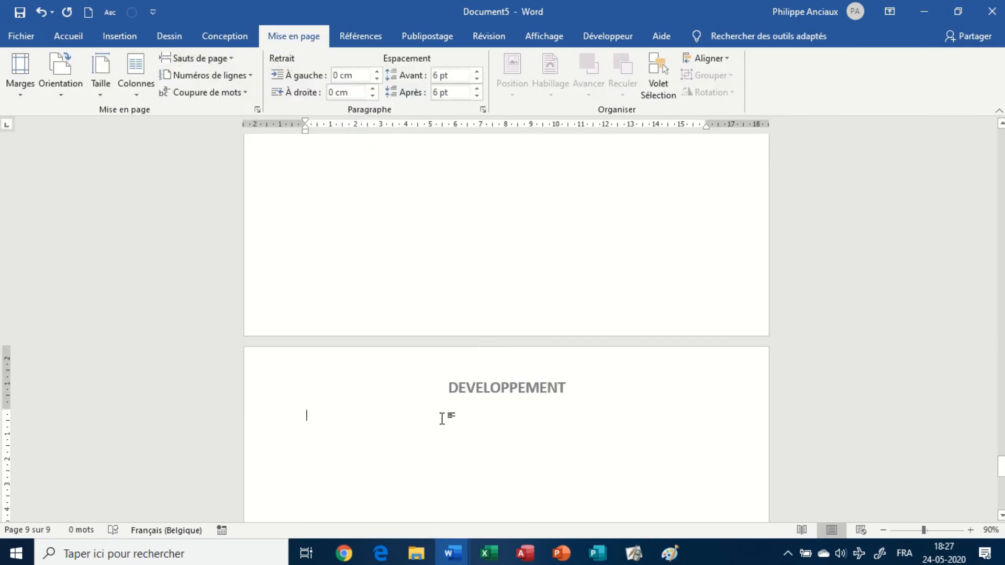
pyautogui.scroll(-3, 498, 356)
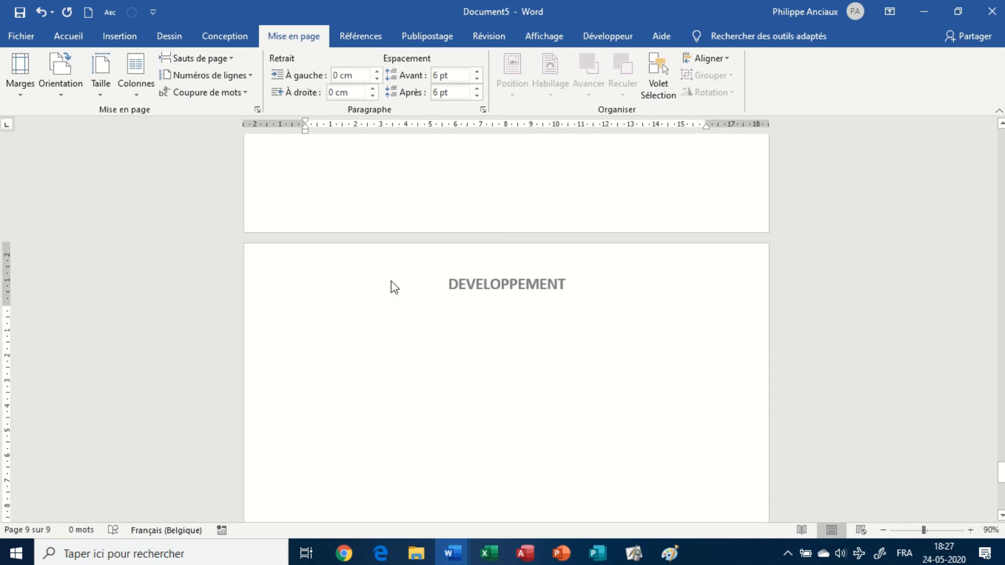
pyautogui.click(224, 59)
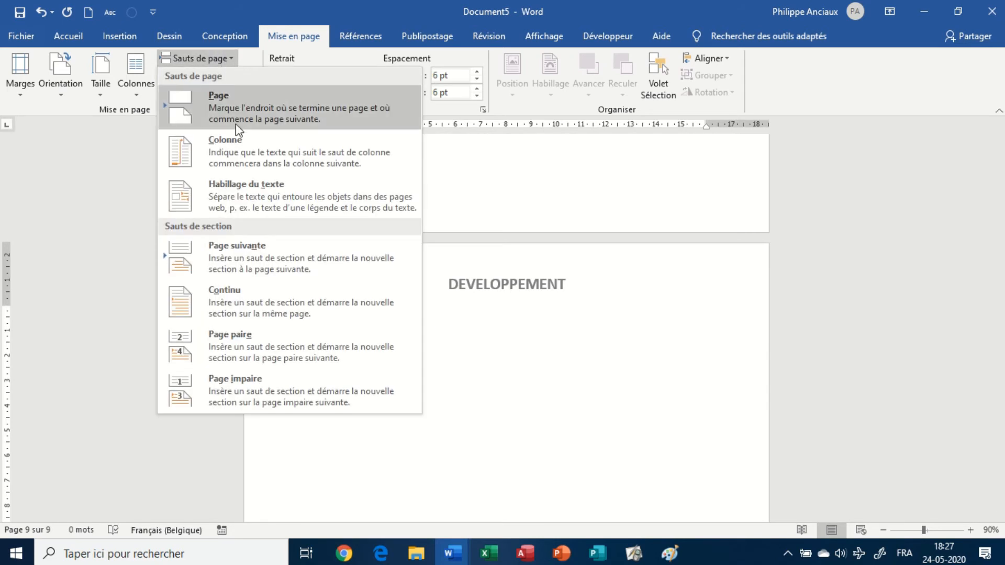
pyautogui.click(252, 255)
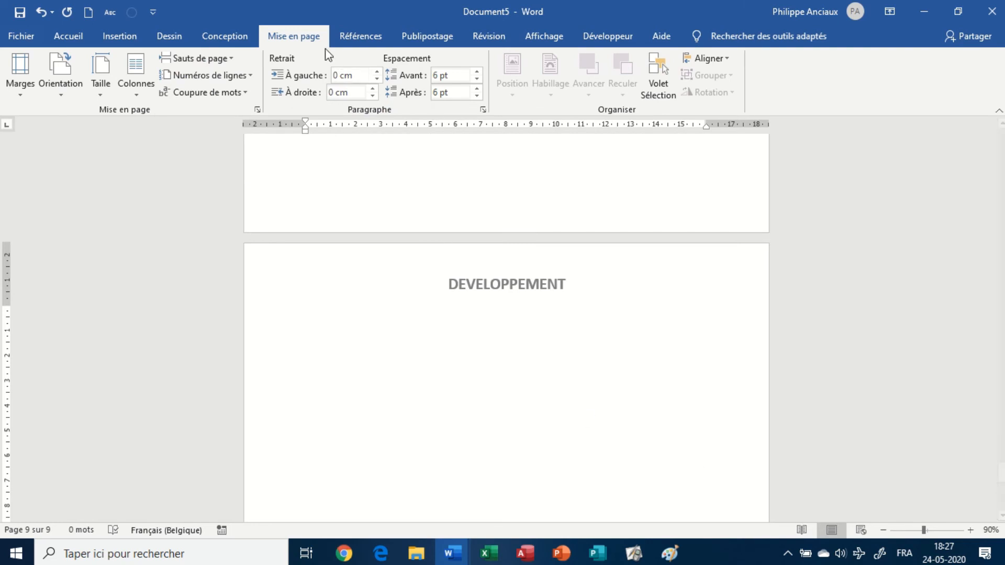
# Unlink the section 3 header from the previous section, replace its text with CONCLUSION and return to the body.
pyautogui.doubleClick(510, 288)
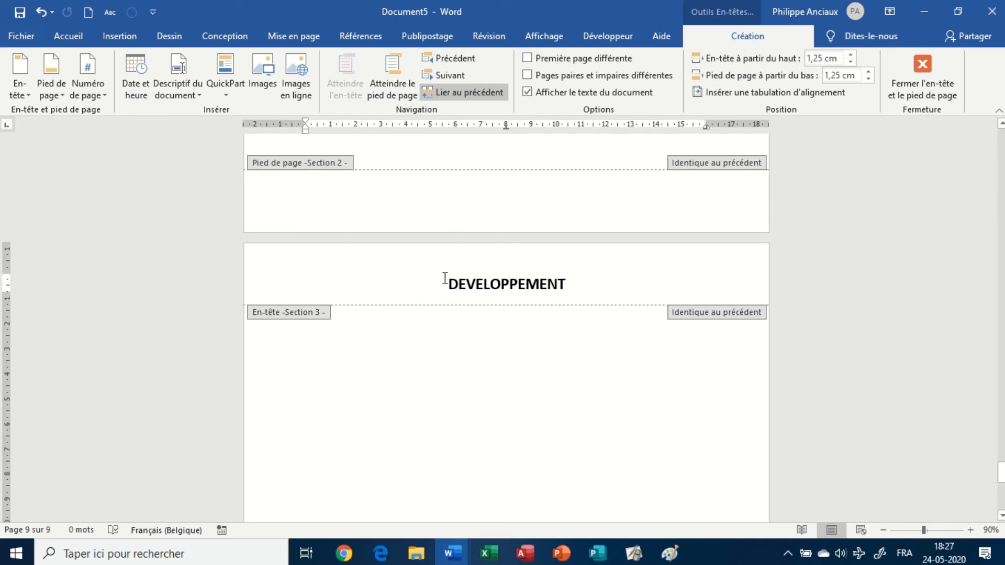
pyautogui.click(437, 94)
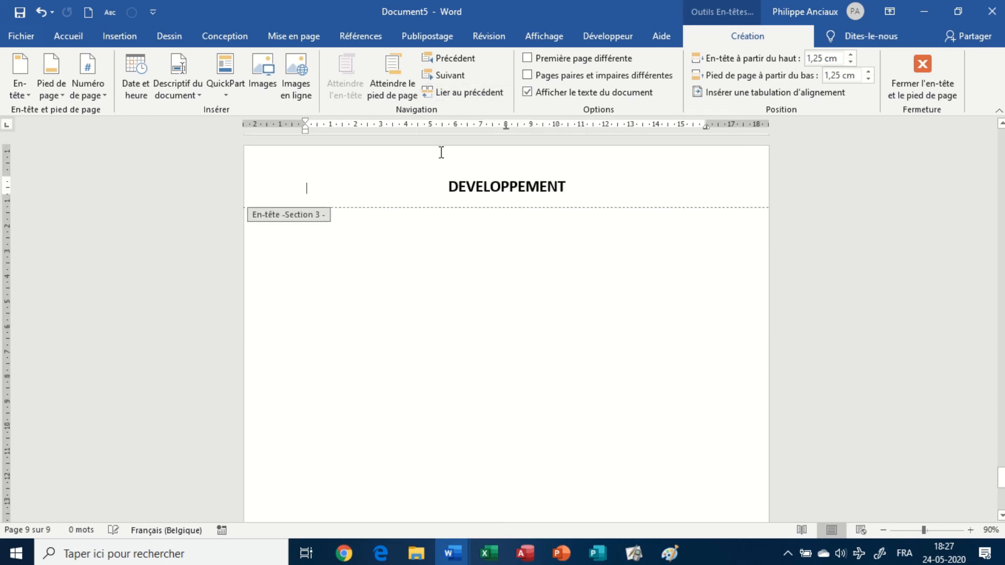
pyautogui.moveTo(449, 187); pyautogui.dragTo(565, 186)
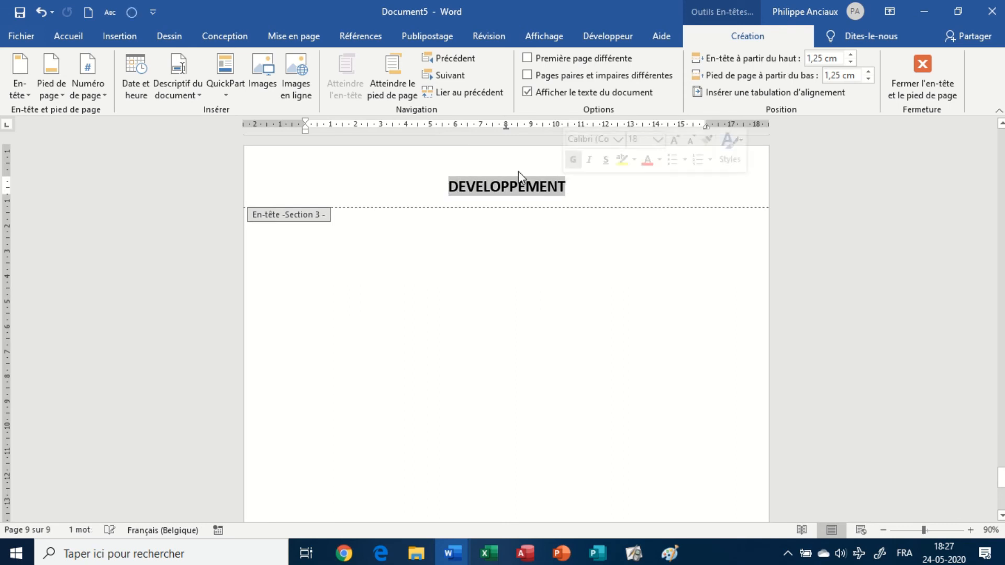
pyautogui.write('CONC')
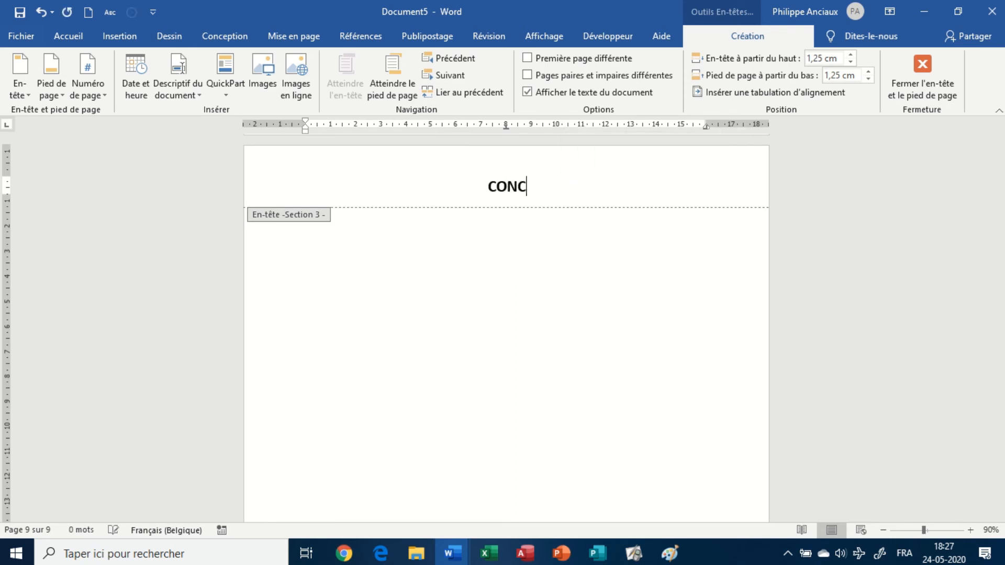
pyautogui.write('LUSION')
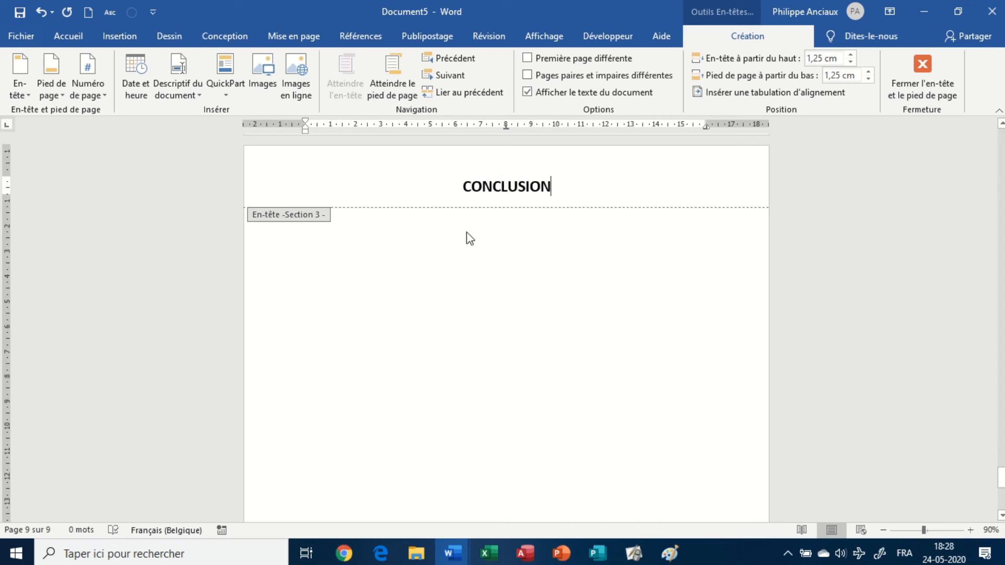
pyautogui.doubleClick(446, 255)
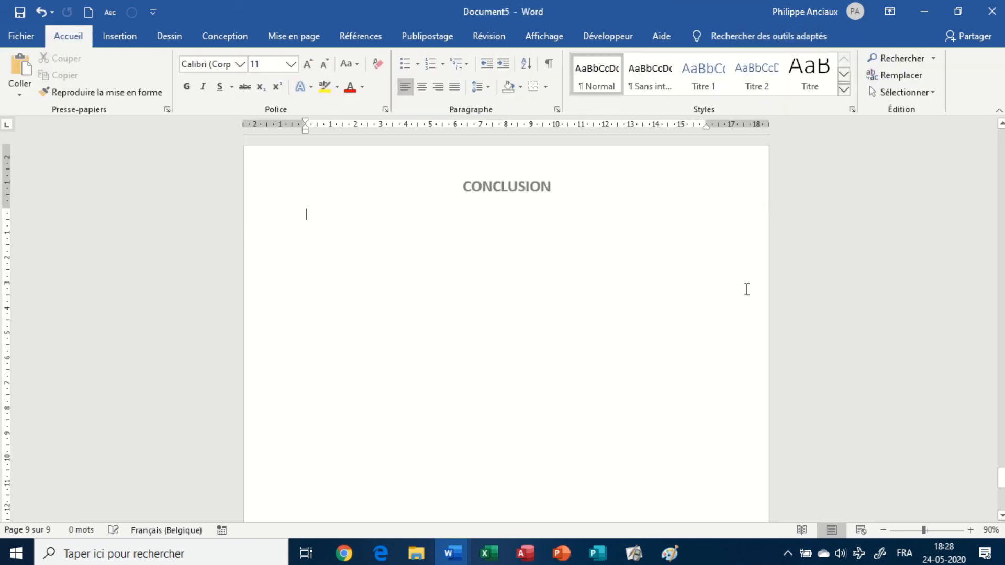
pyautogui.moveTo(1000, 478); pyautogui.dragTo(1000, 141)
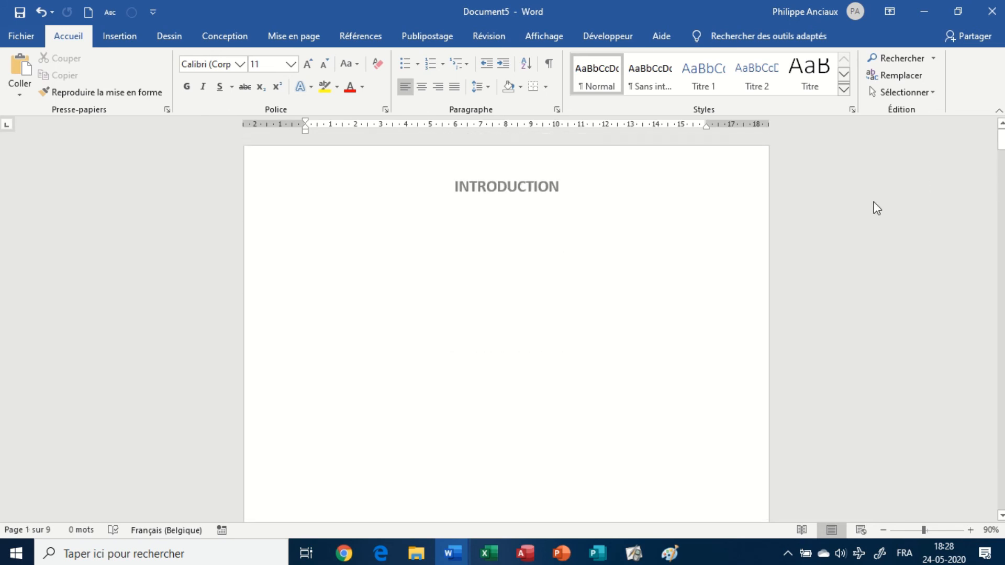